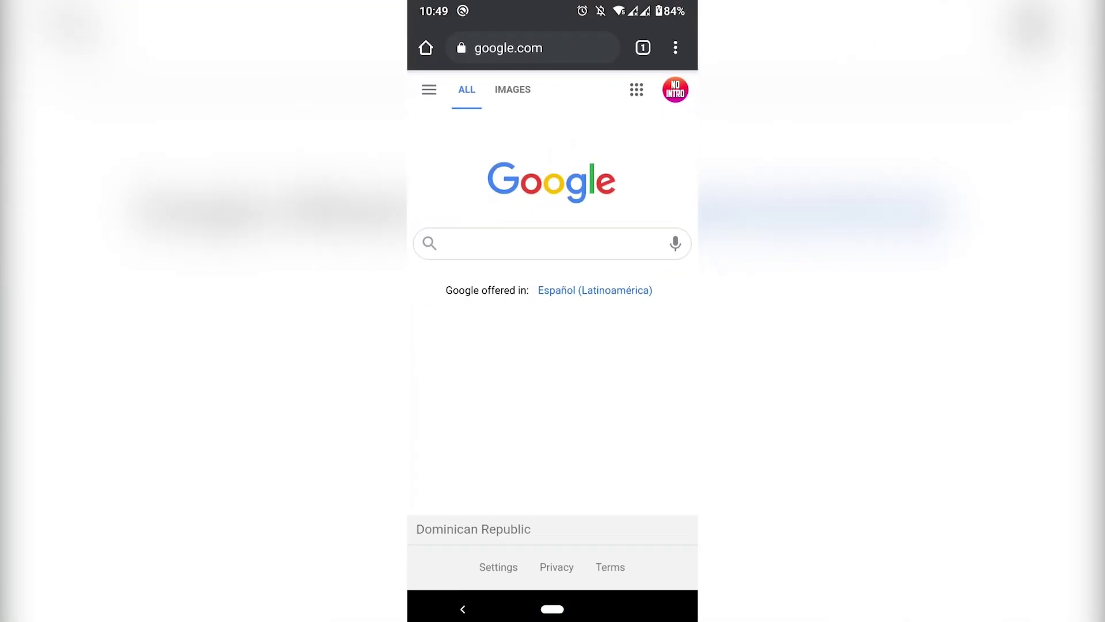
Search Google for 'fortnite android' and open the Fortnite Mobile on Android result.
click(551, 243)
text(For)
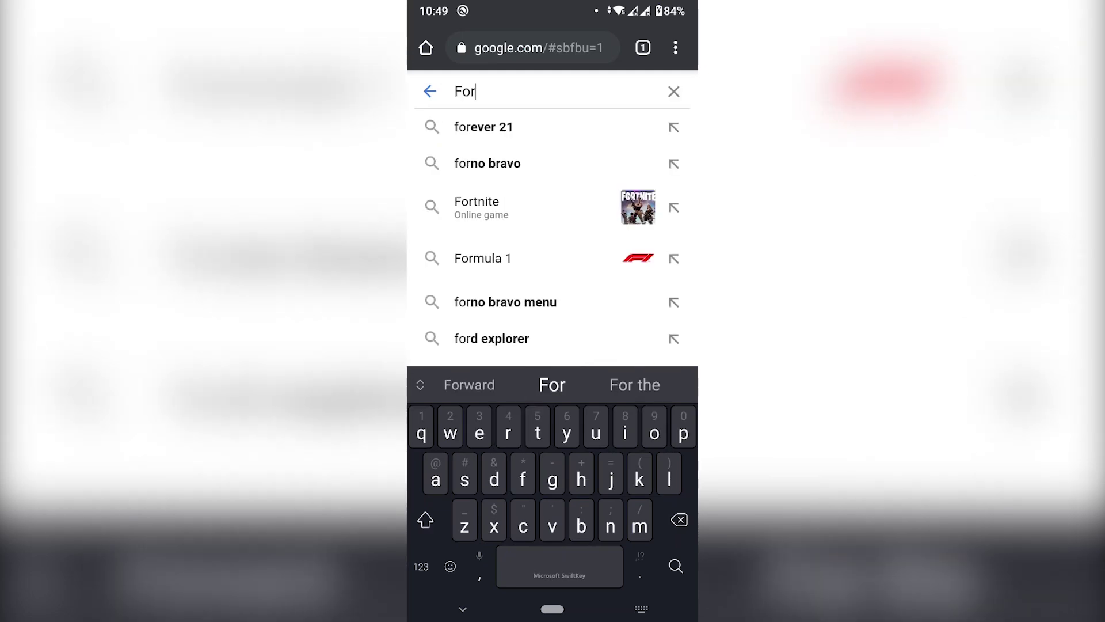
text( ite android)
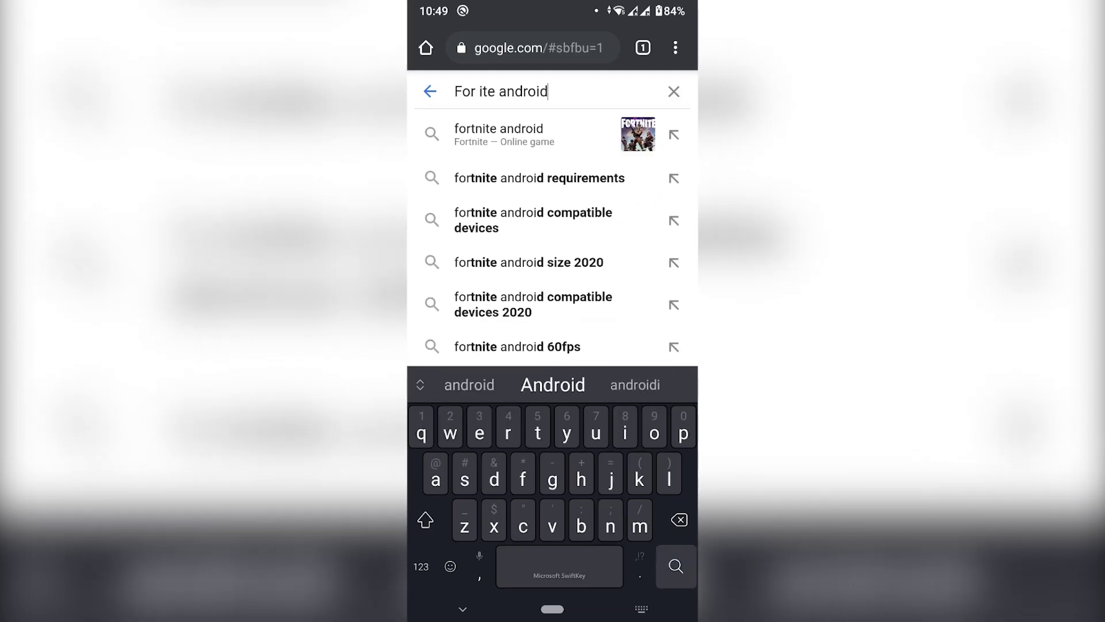
key(Return)
scroll(552, 328, down, 10)
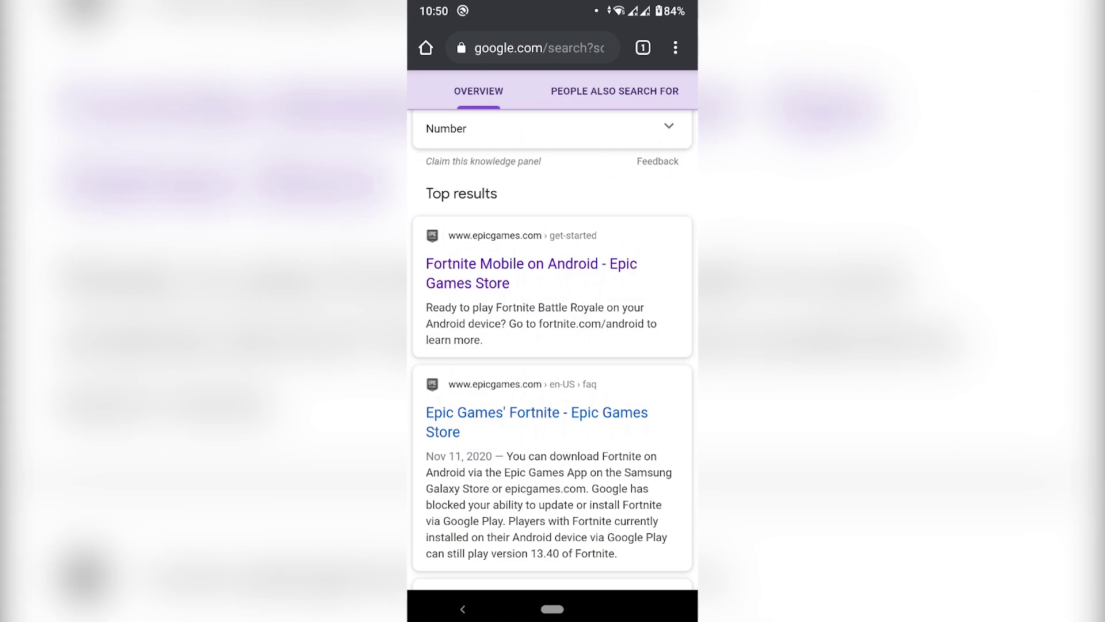
click(525, 273)
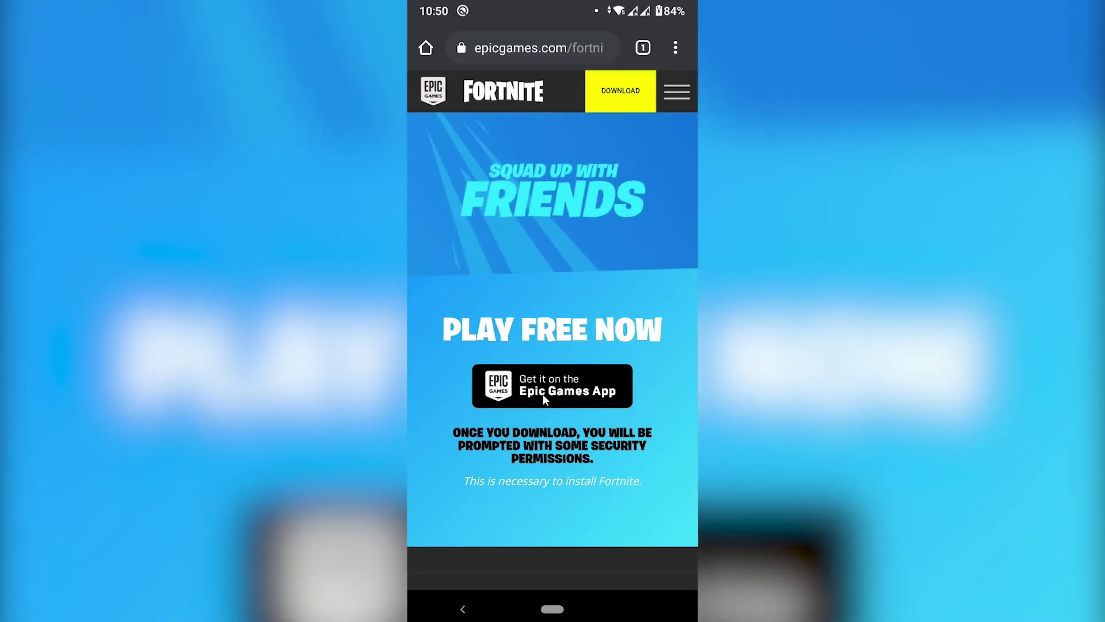
Download the Epic Games installer EpicGamesApp.apk, keeping the file despite the warning.
click(544, 396)
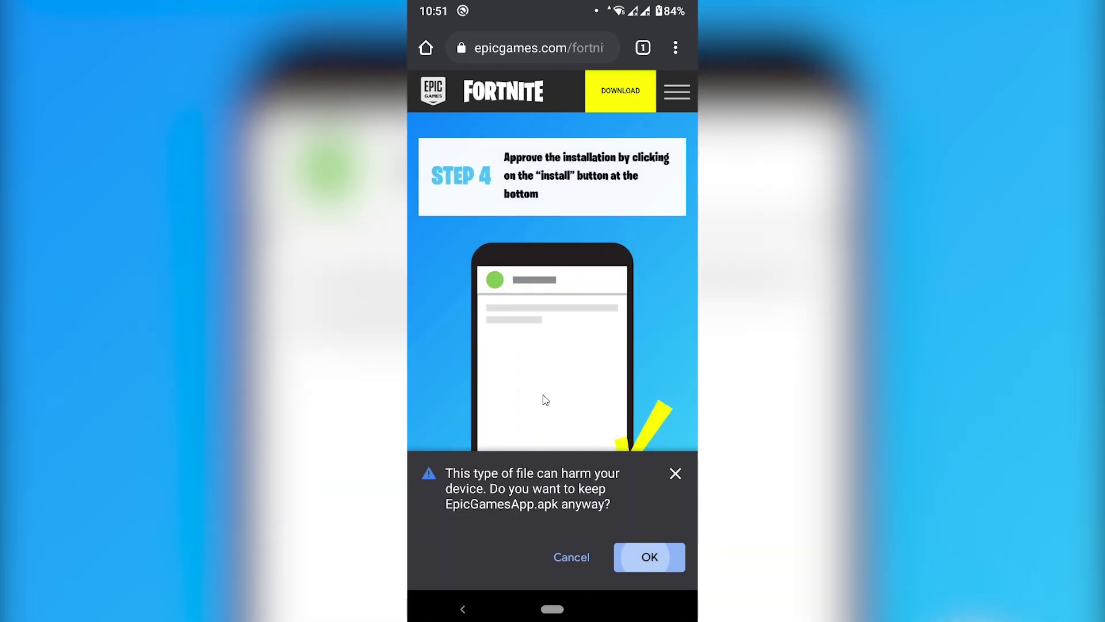
click(650, 557)
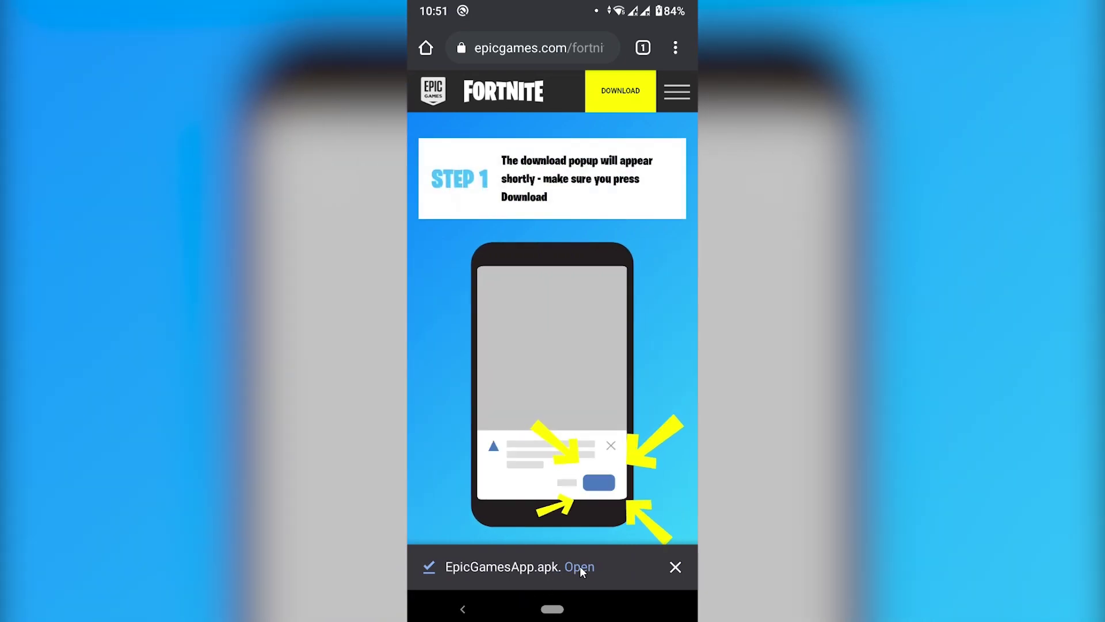
Open the downloaded EpicGamesApp.apk and go to the install-unknown-apps setting.
click(579, 566)
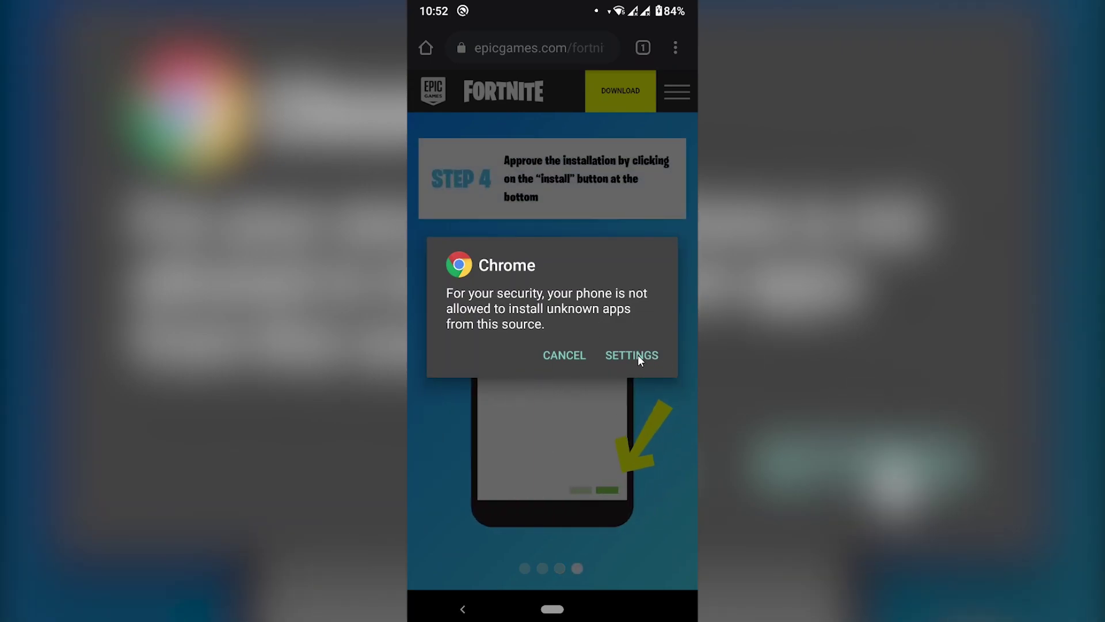
click(632, 355)
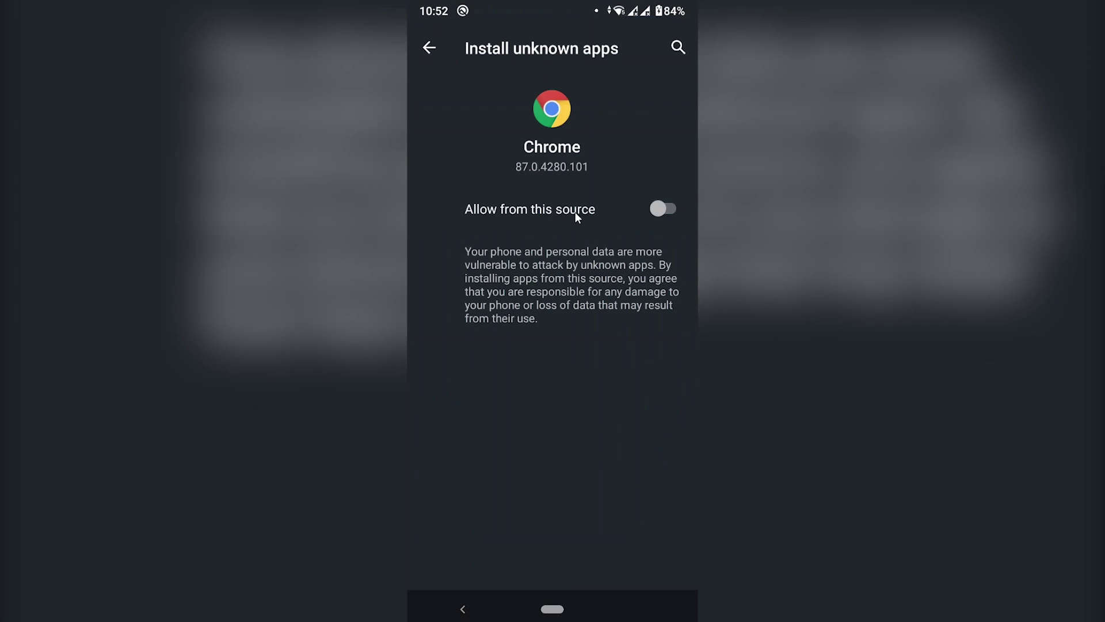
Turn on 'Allow from this source' for Chrome and return to the Fortnite page.
click(666, 205)
drag(552, 609, 544, 462)
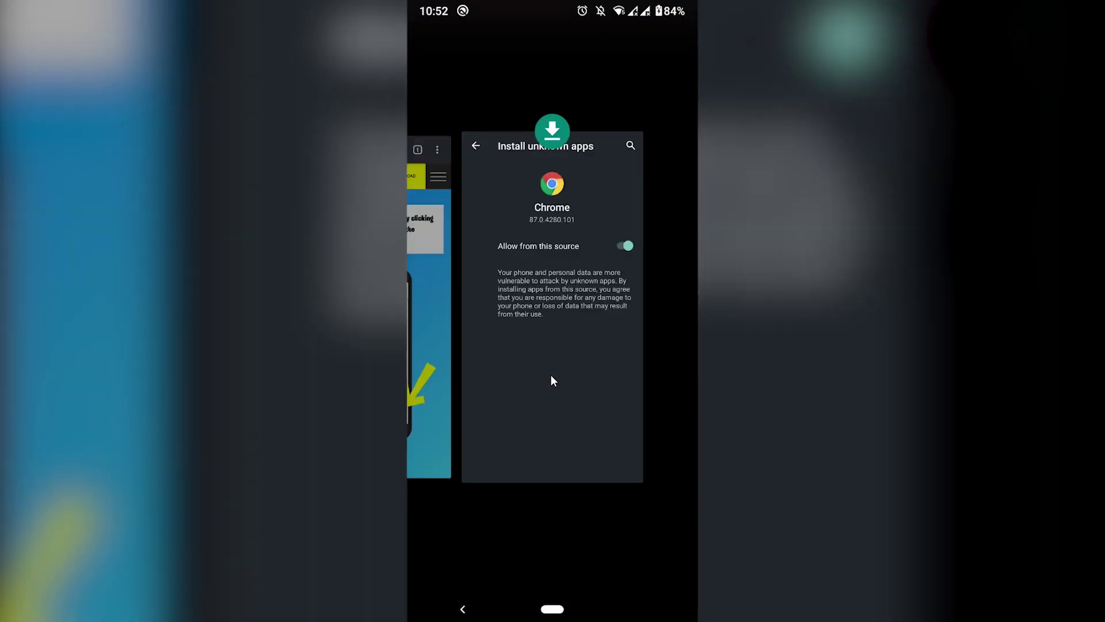
click(435, 346)
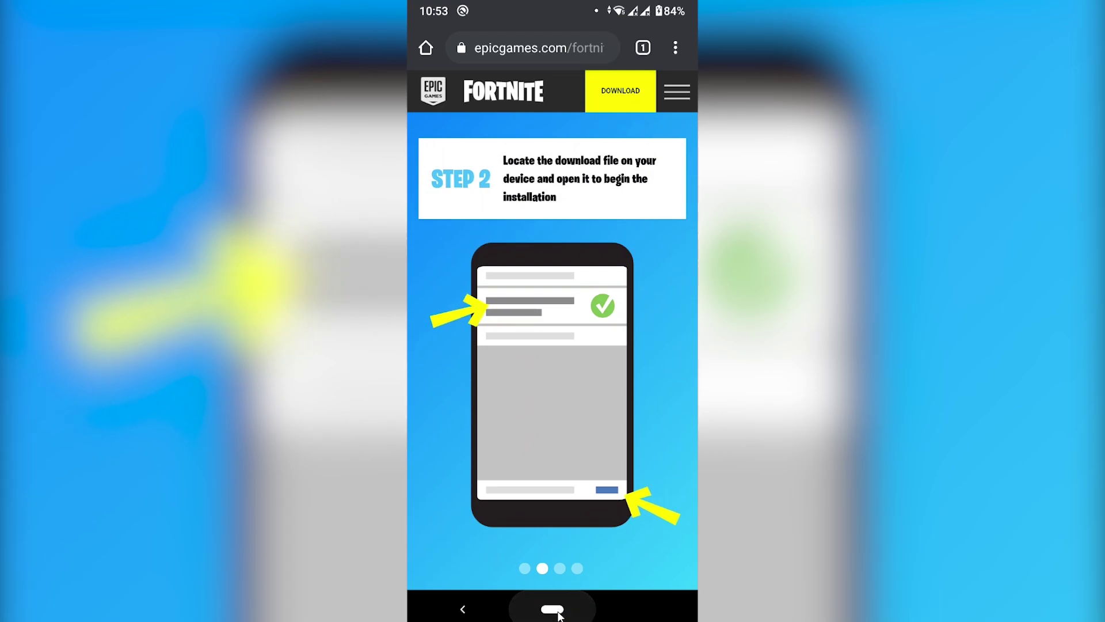
Install the Epic Games app from EpicGamesApp.apk in the Files app's Downloads folder.
click(552, 609)
text(file)
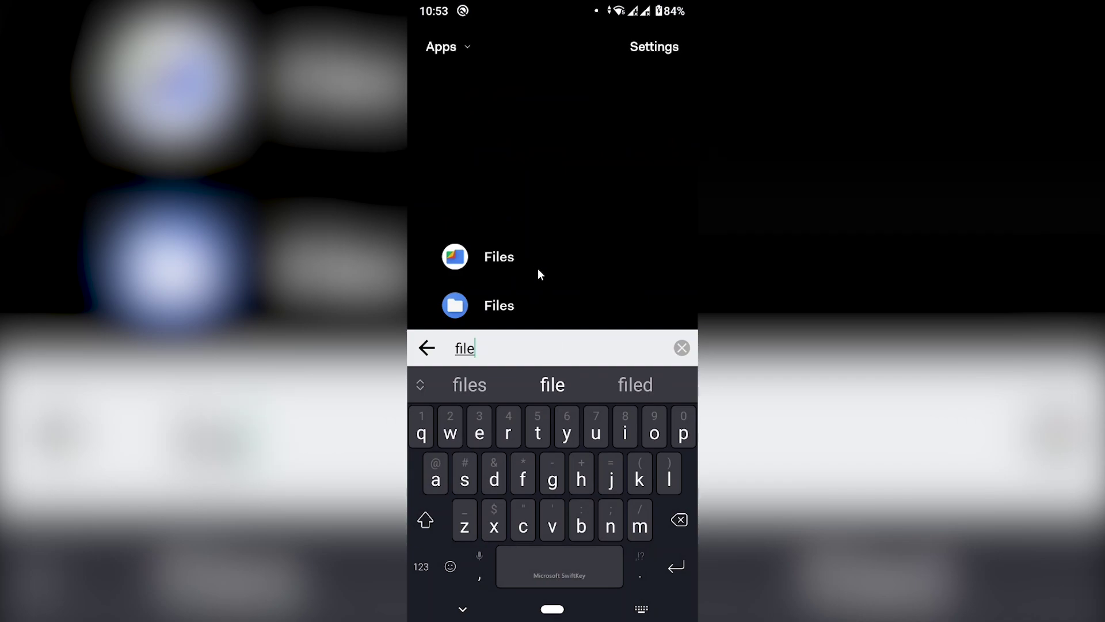
click(531, 265)
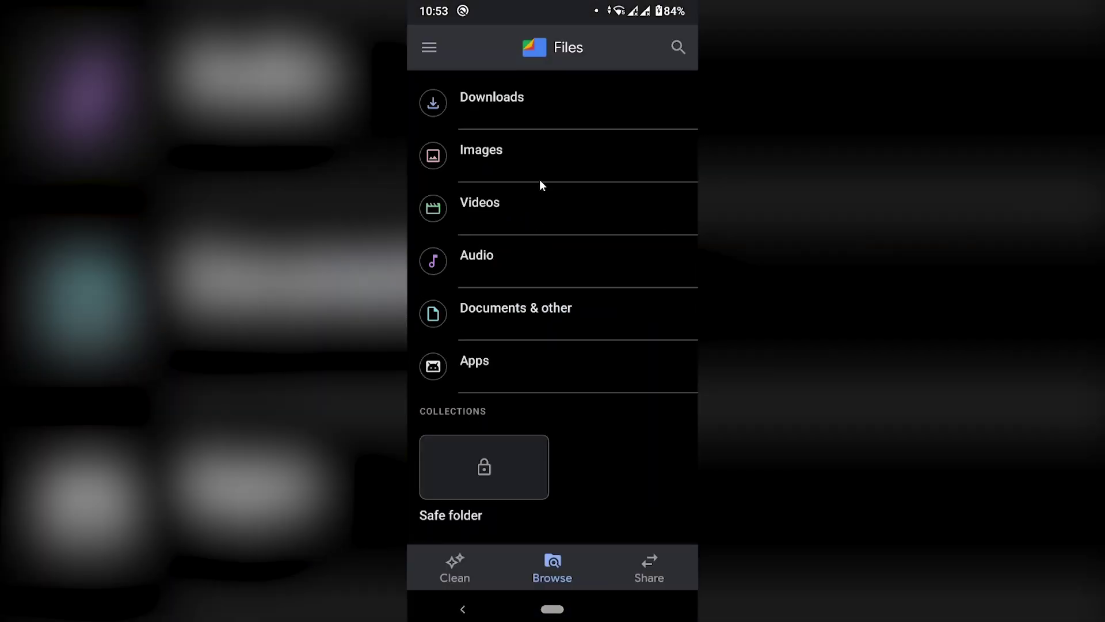
click(518, 101)
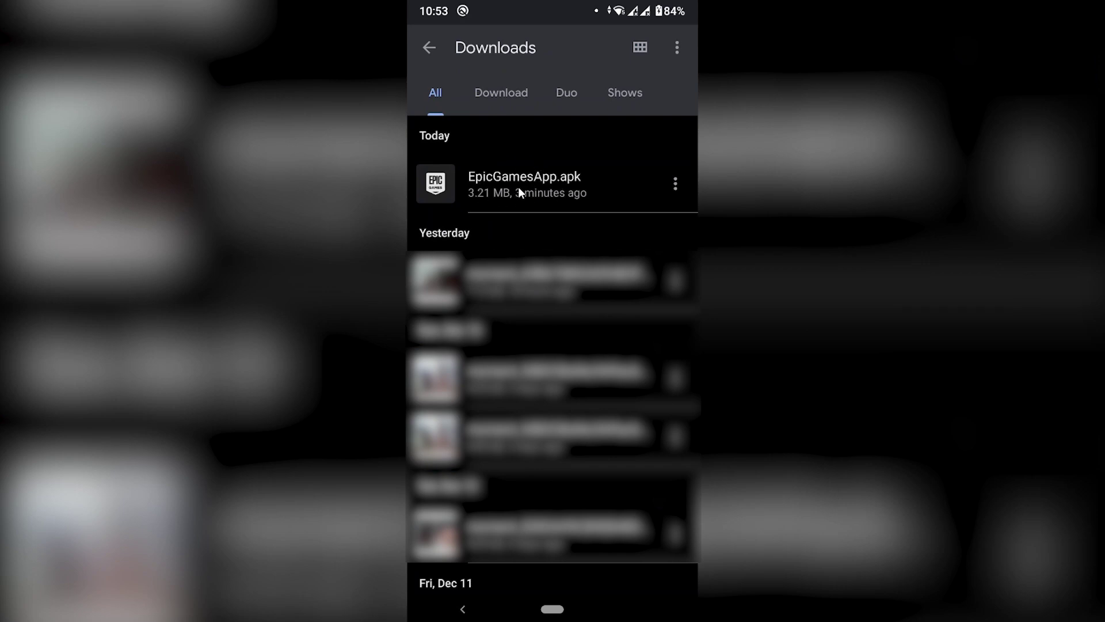
click(545, 188)
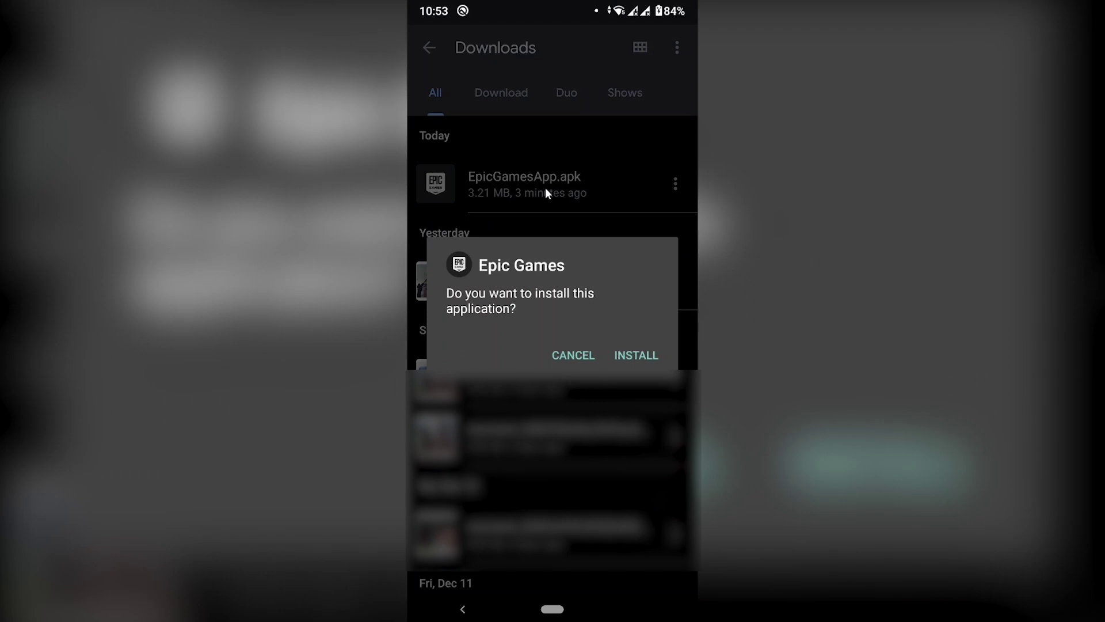
click(636, 354)
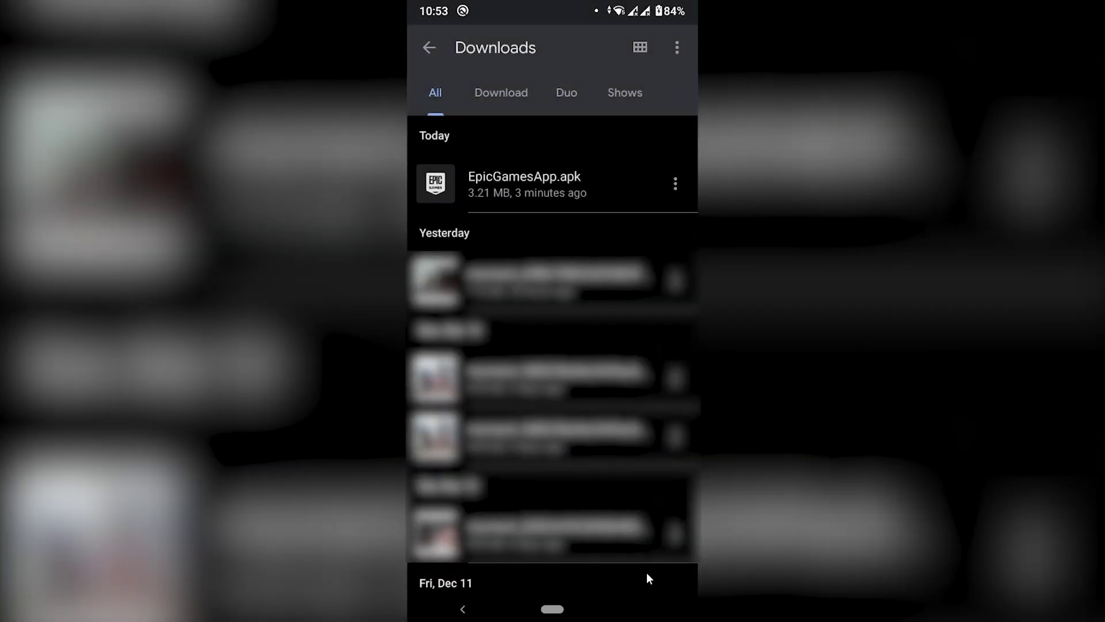
click(556, 610)
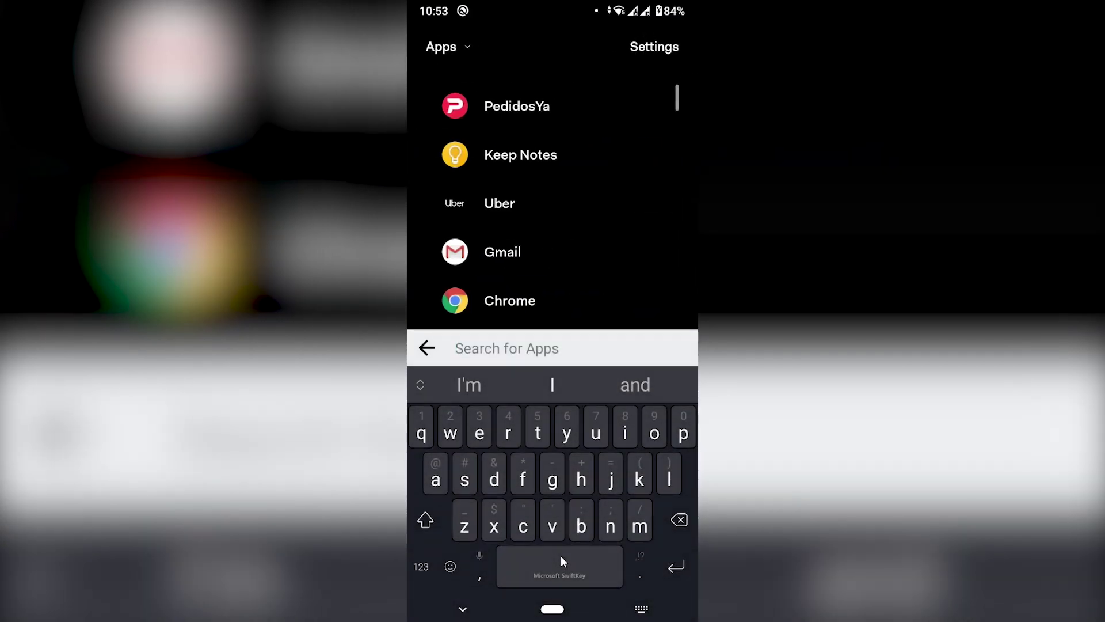
Launch the Epic Games app, install Fortnite from its game card, and open it.
text(ep)
key(Return)
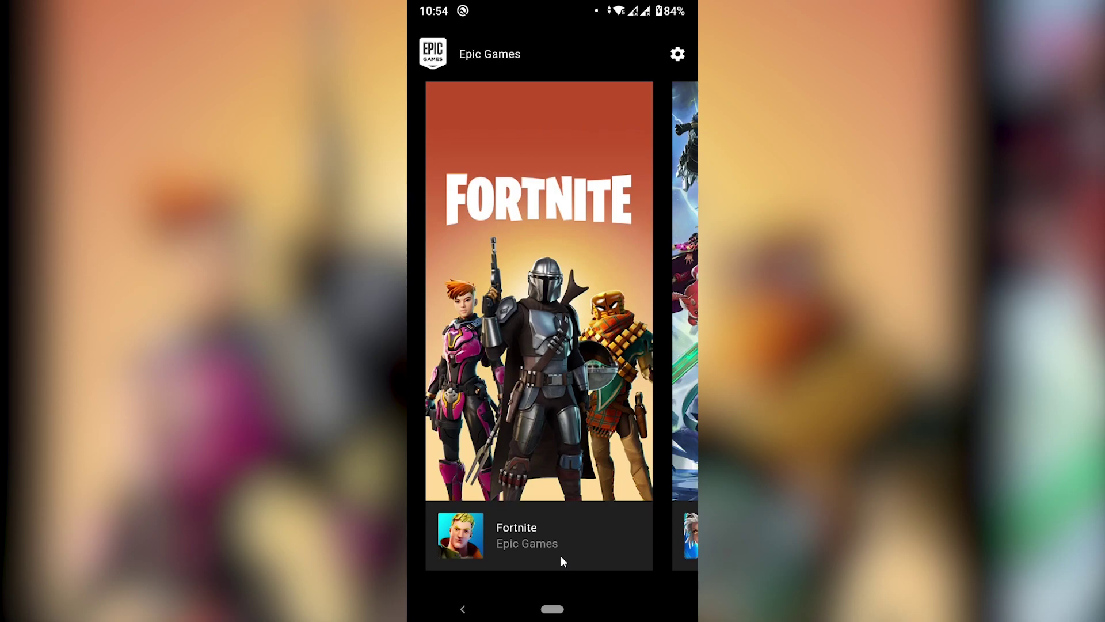
key(Right)
key(Left)
click(560, 555)
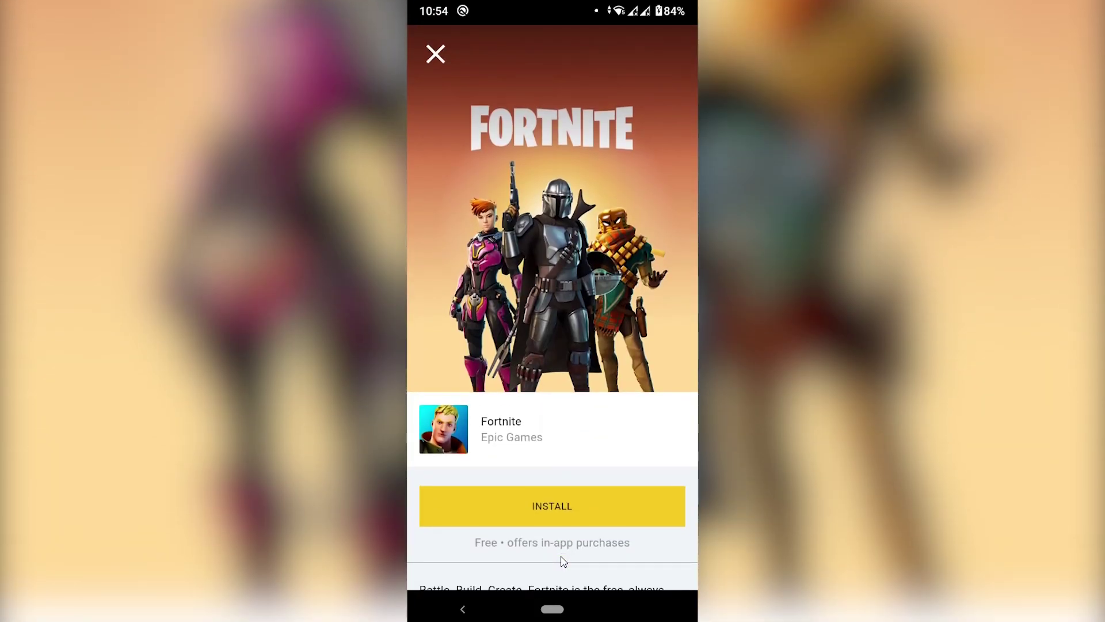
key(Return)
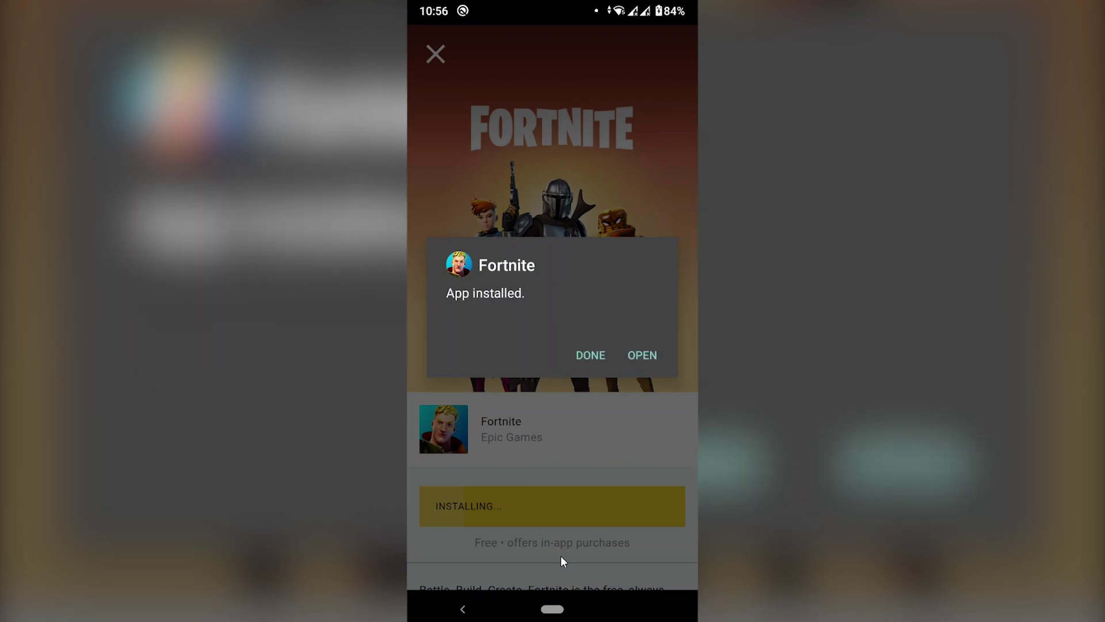
click(640, 355)
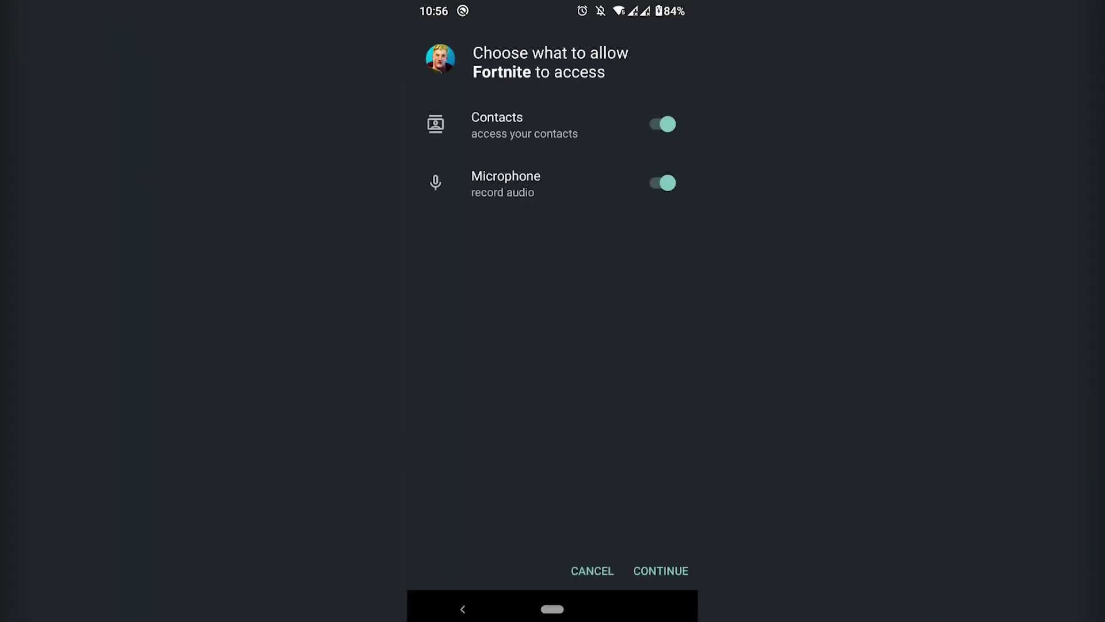
Deny Fortnite contacts access and dismiss the older Android version warning.
click(662, 125)
click(640, 361)
click(657, 571)
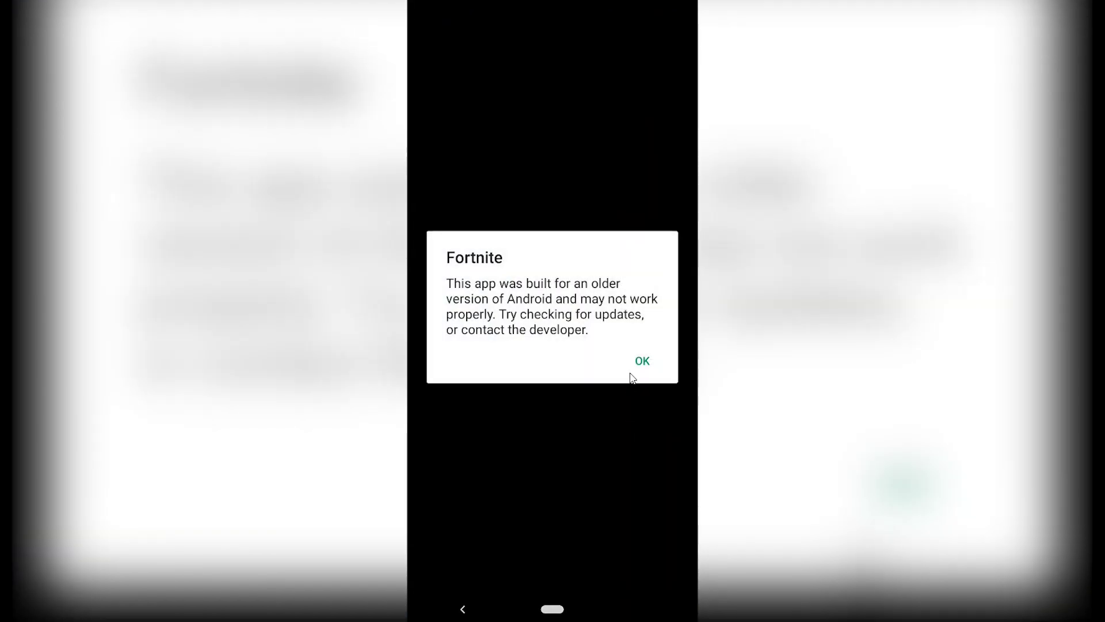
click(642, 361)
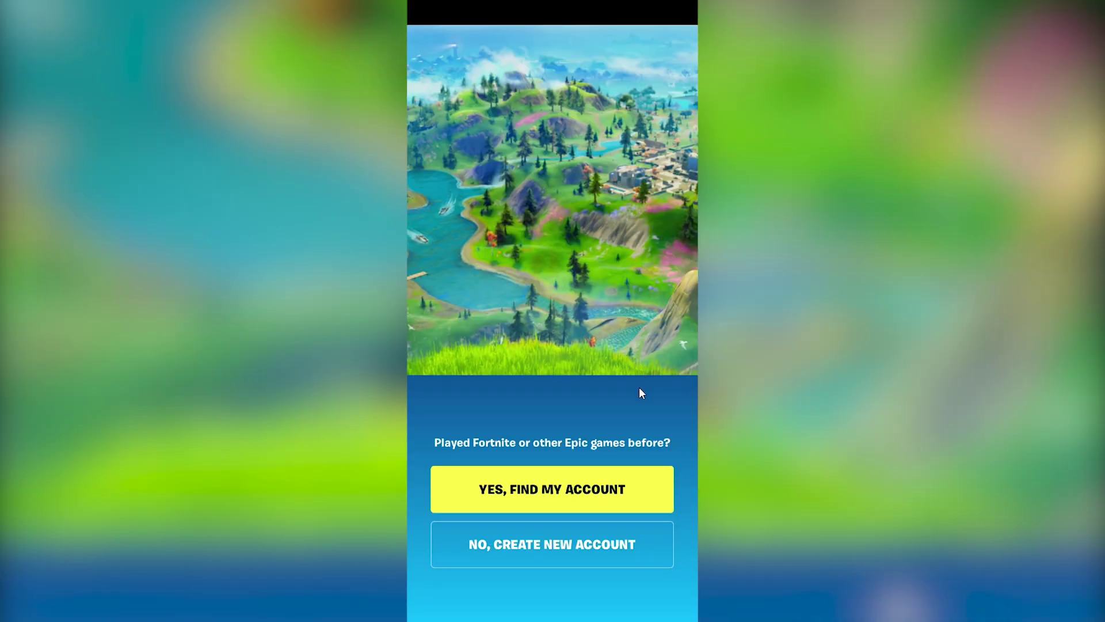
Sign in with the Epic Games account and accept the Fortnite licence agreement.
click(619, 488)
click(540, 201)
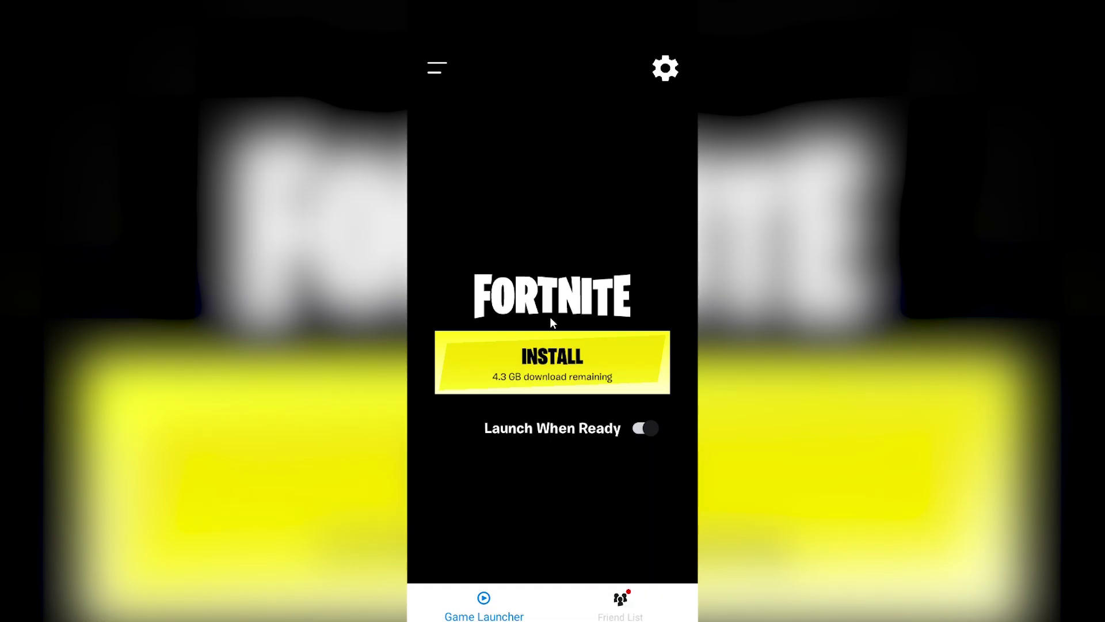
click(552, 339)
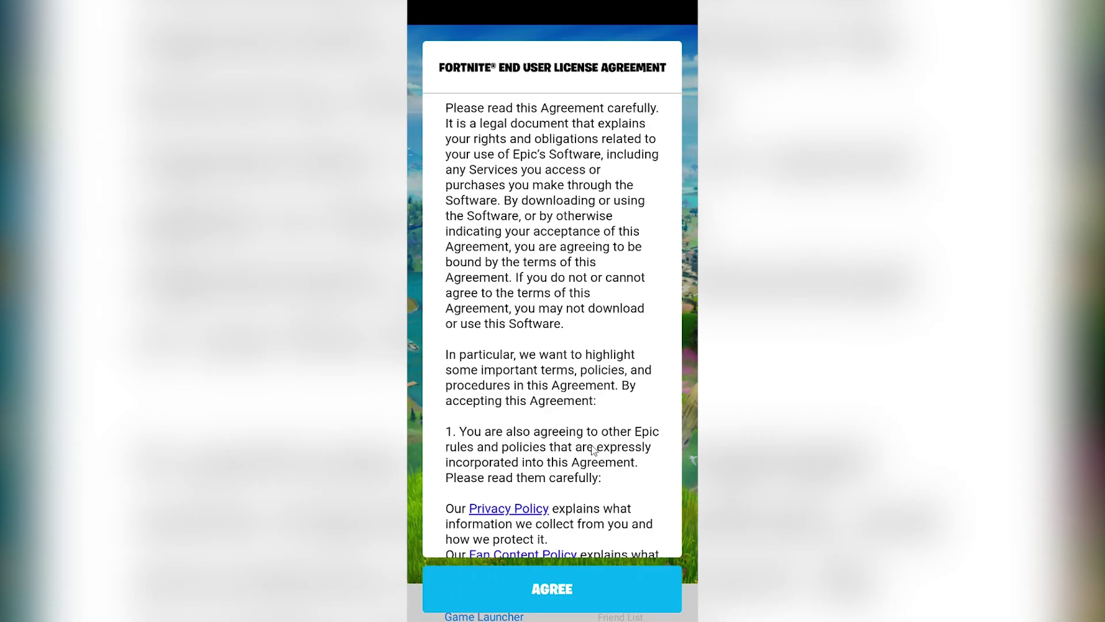
scroll(574, 237, down, 5)
scroll(574, 237, down, 20)
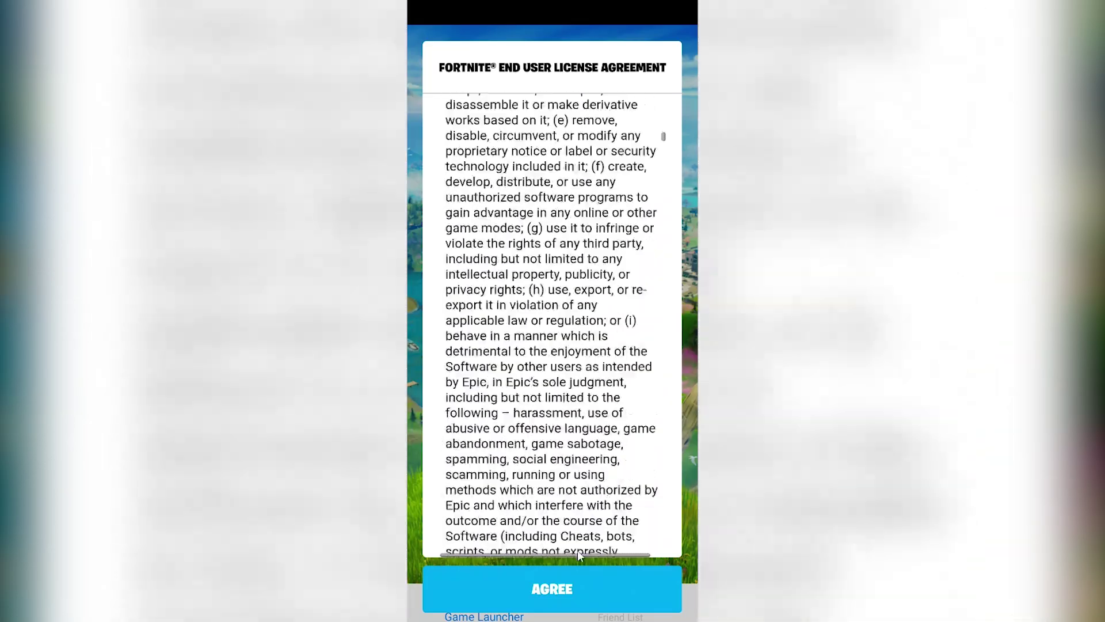
scroll(586, 472, down, 10)
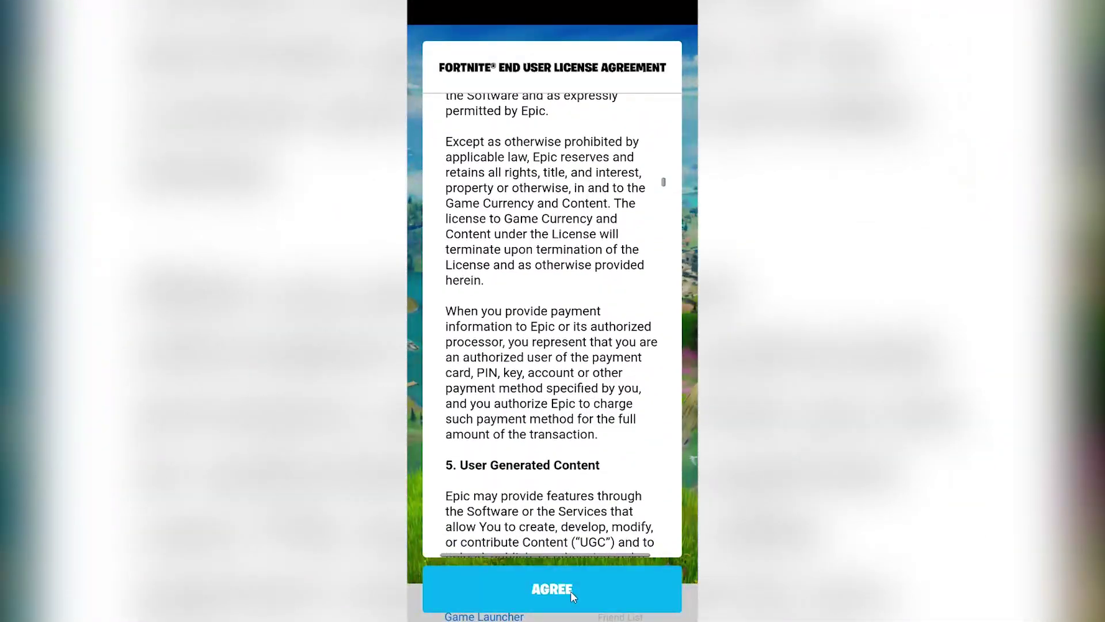
click(571, 590)
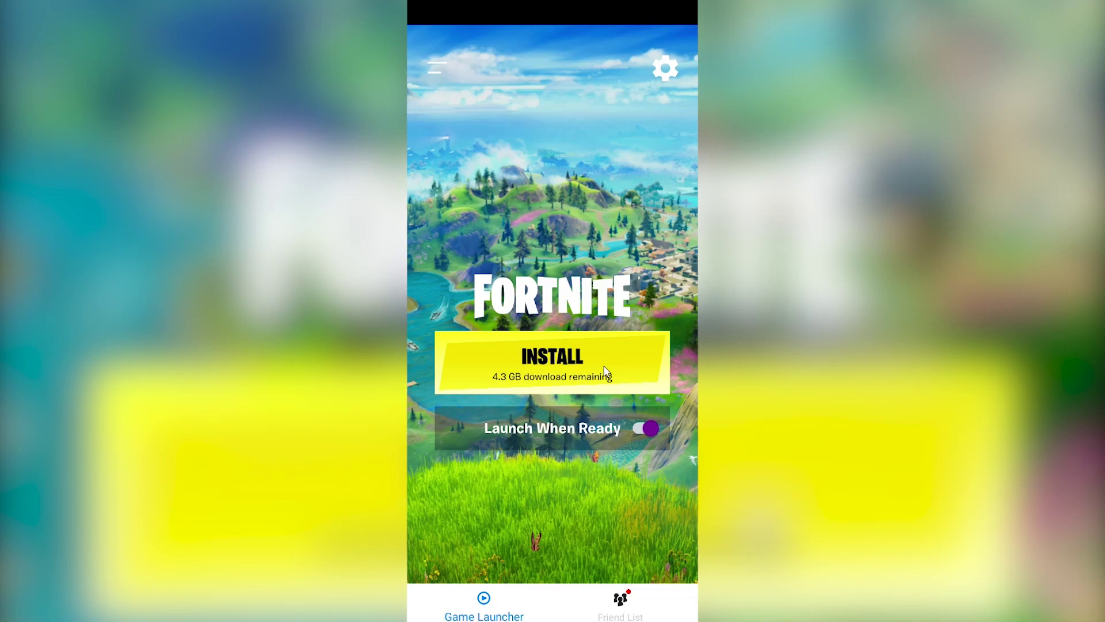
Install the 4.3 GB game data despite the unsupported-device warning, then launch Fortnite.
click(560, 364)
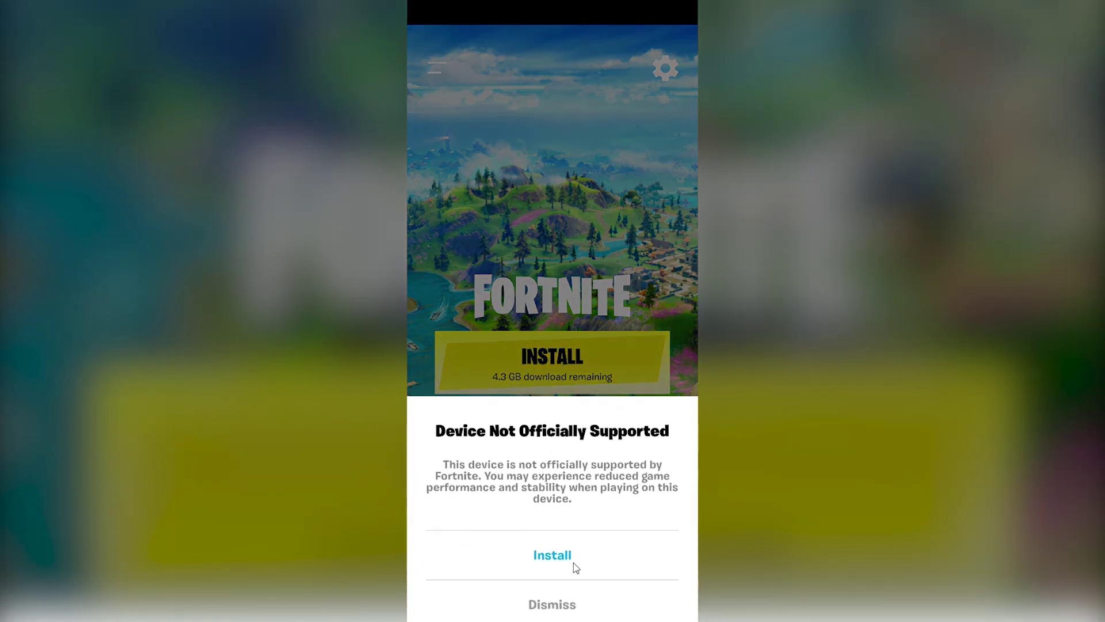
click(551, 557)
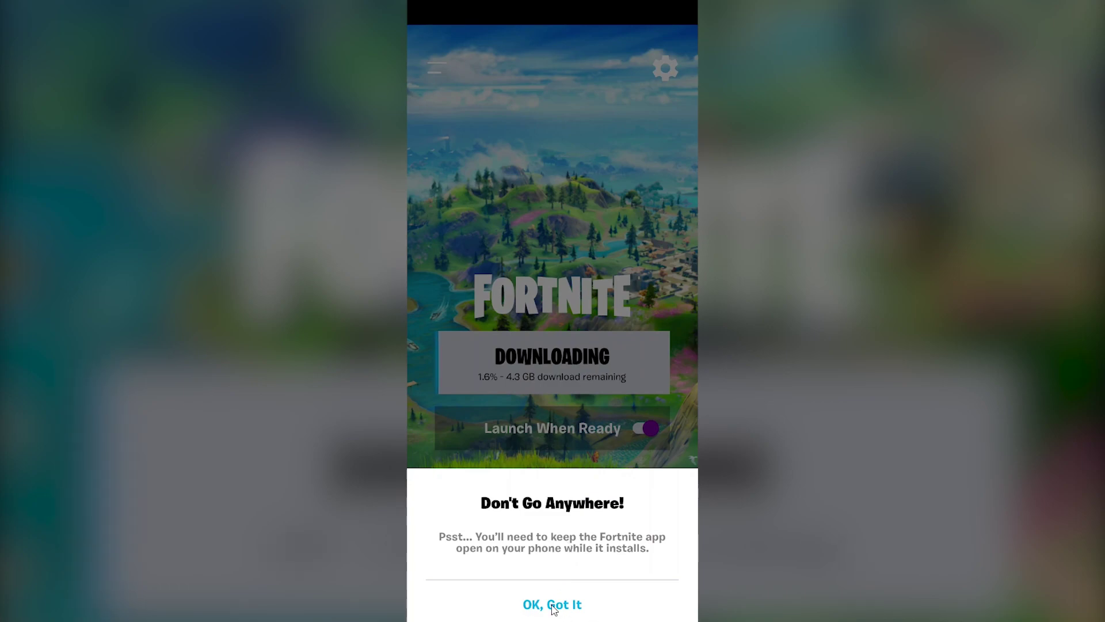
click(553, 604)
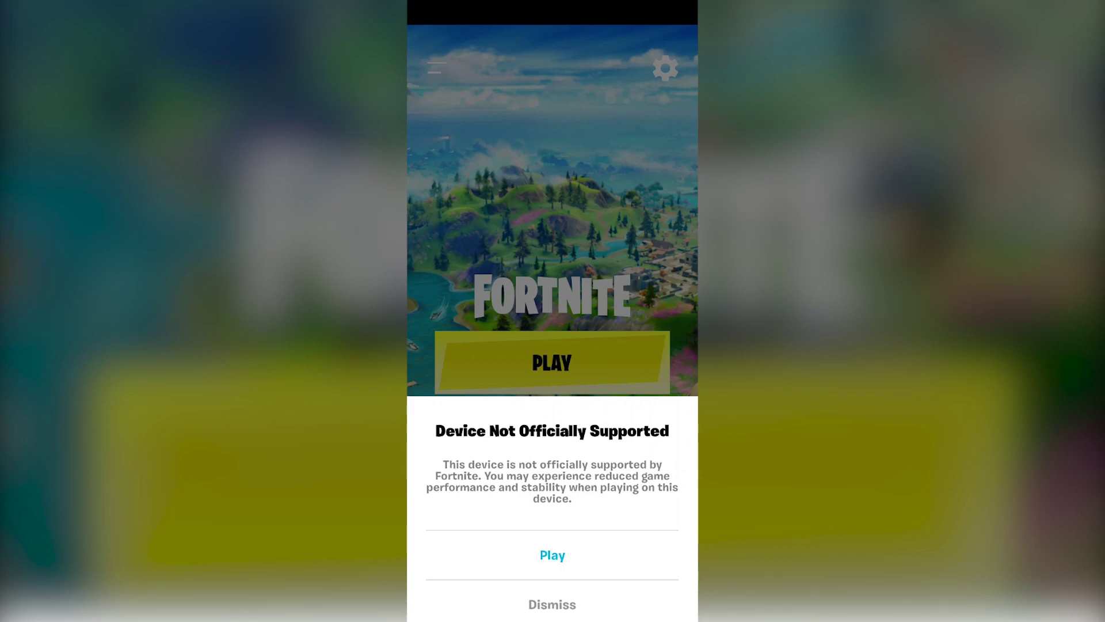
click(553, 555)
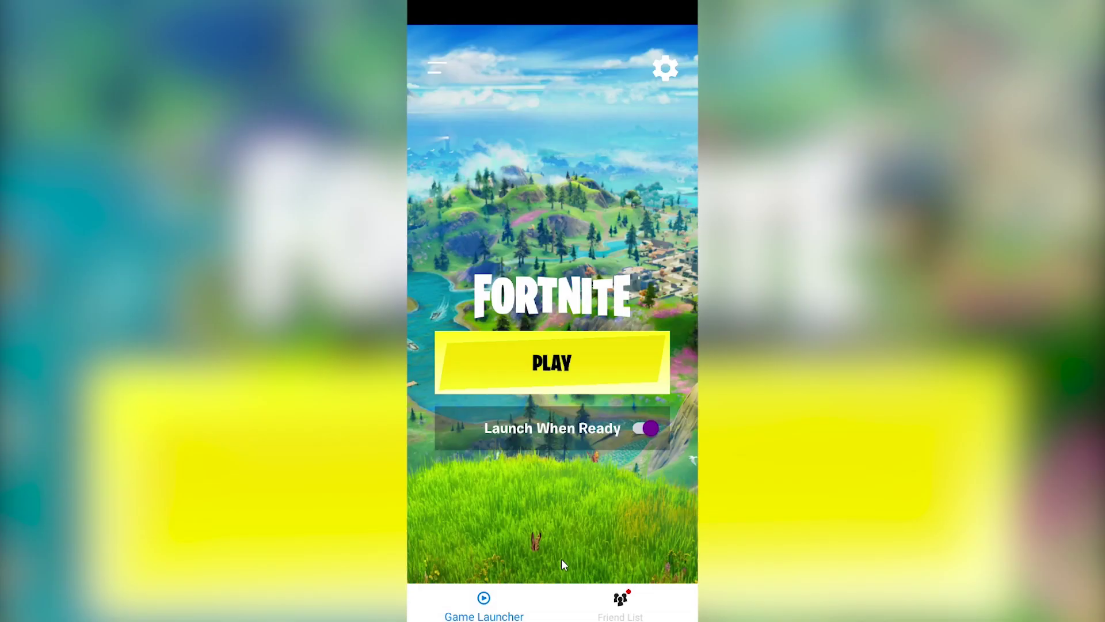
click(590, 384)
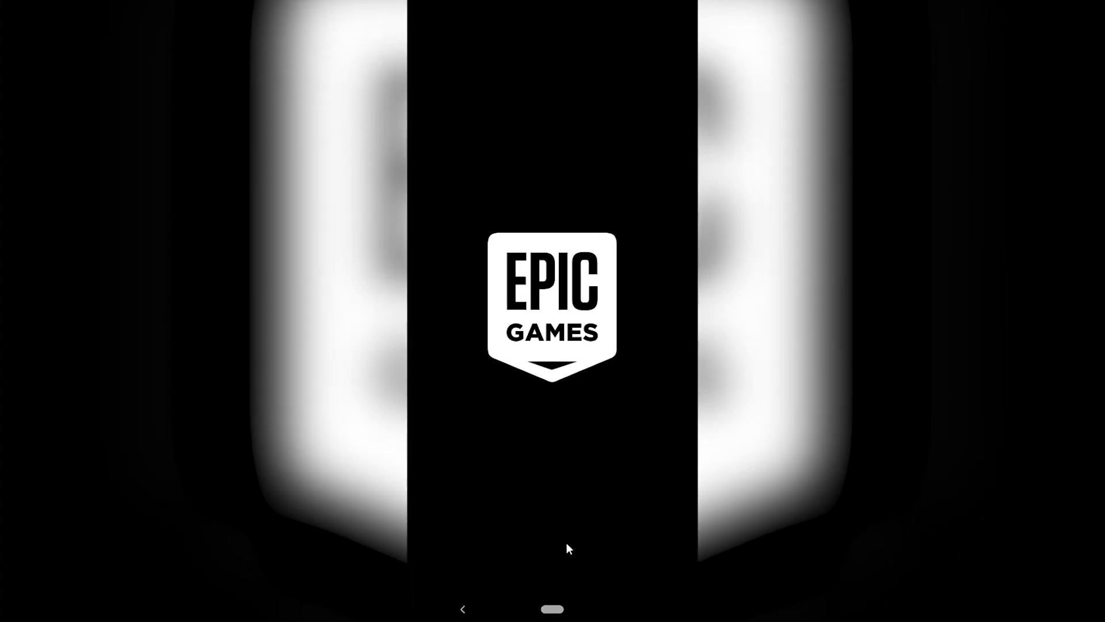